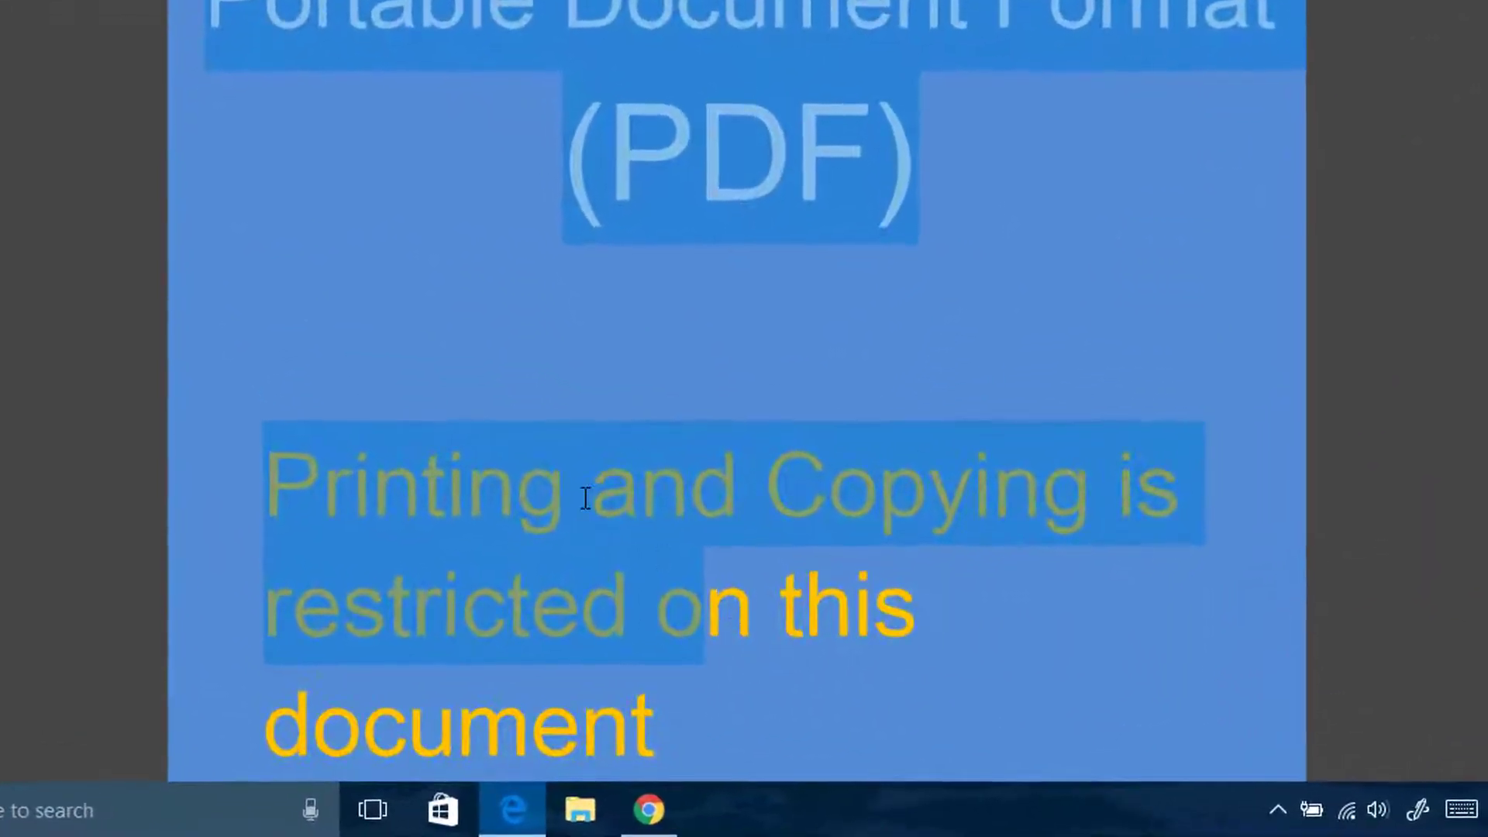
Step: Try copying the restricted PDF's text, then load the Google Drive website
right_click(585, 498)
click(680, 678)
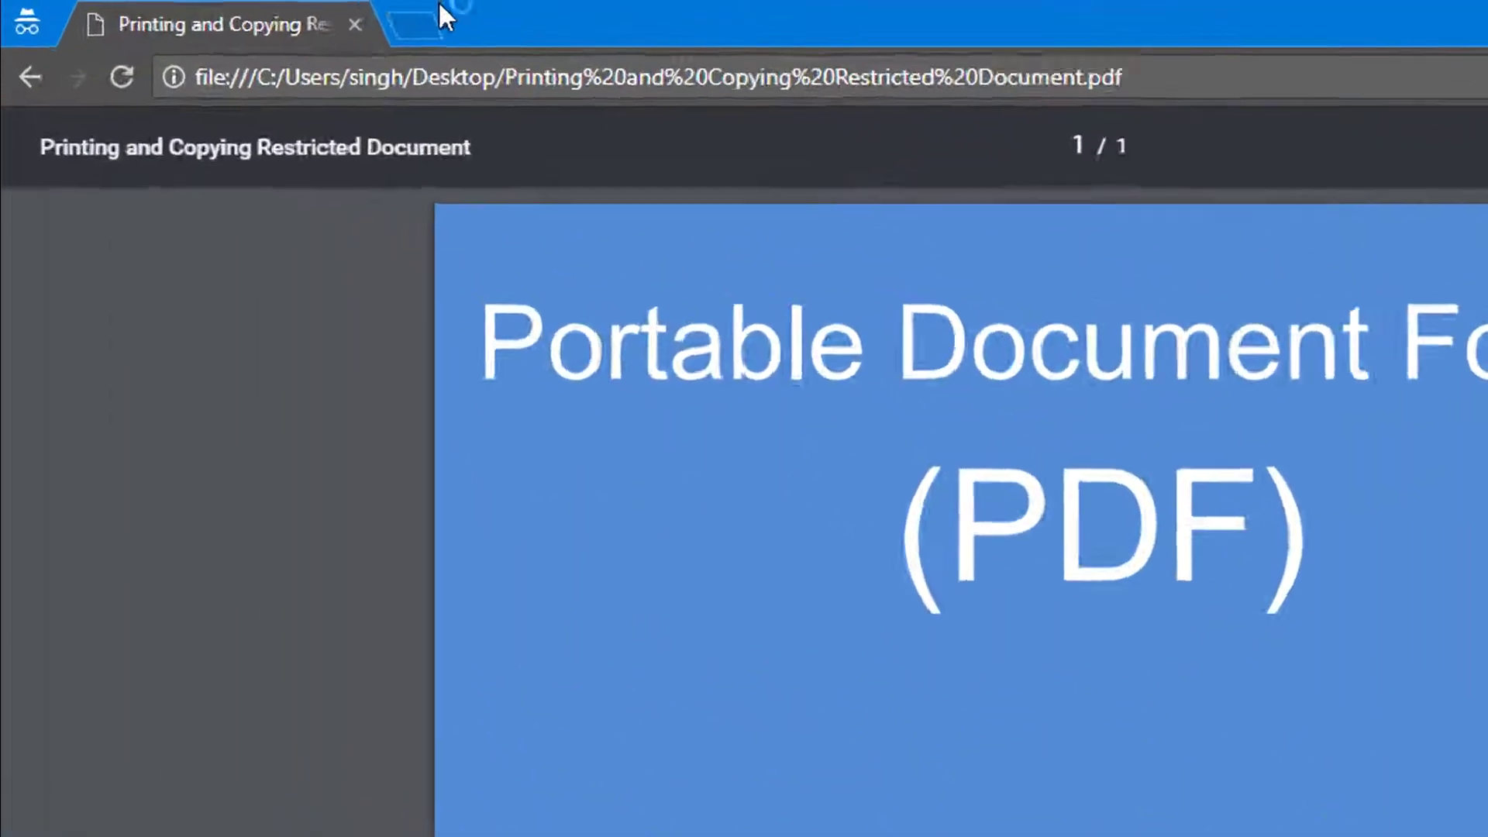
click(279, 15)
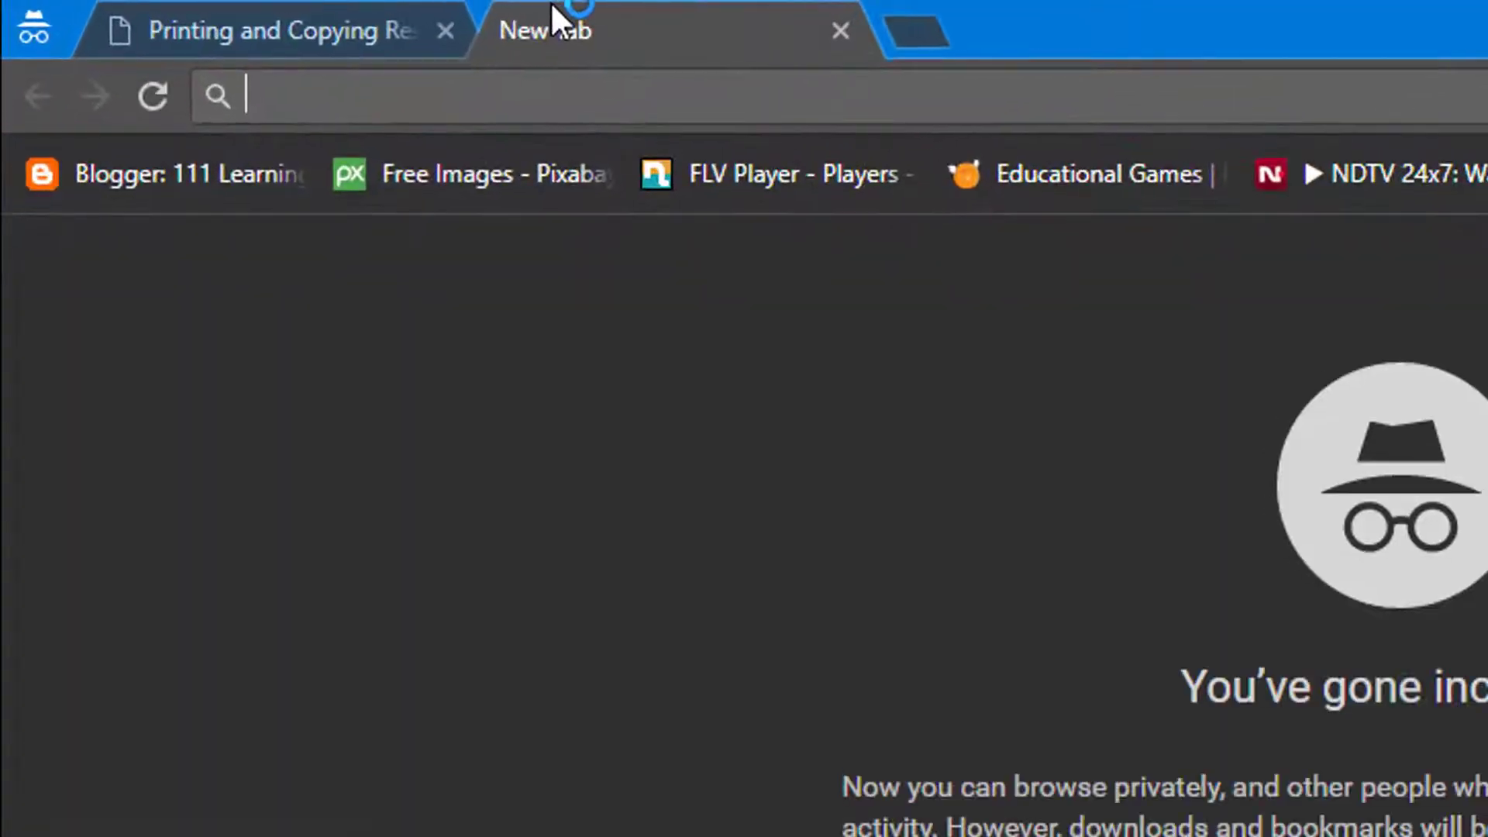
text(drive/)
key(Return)
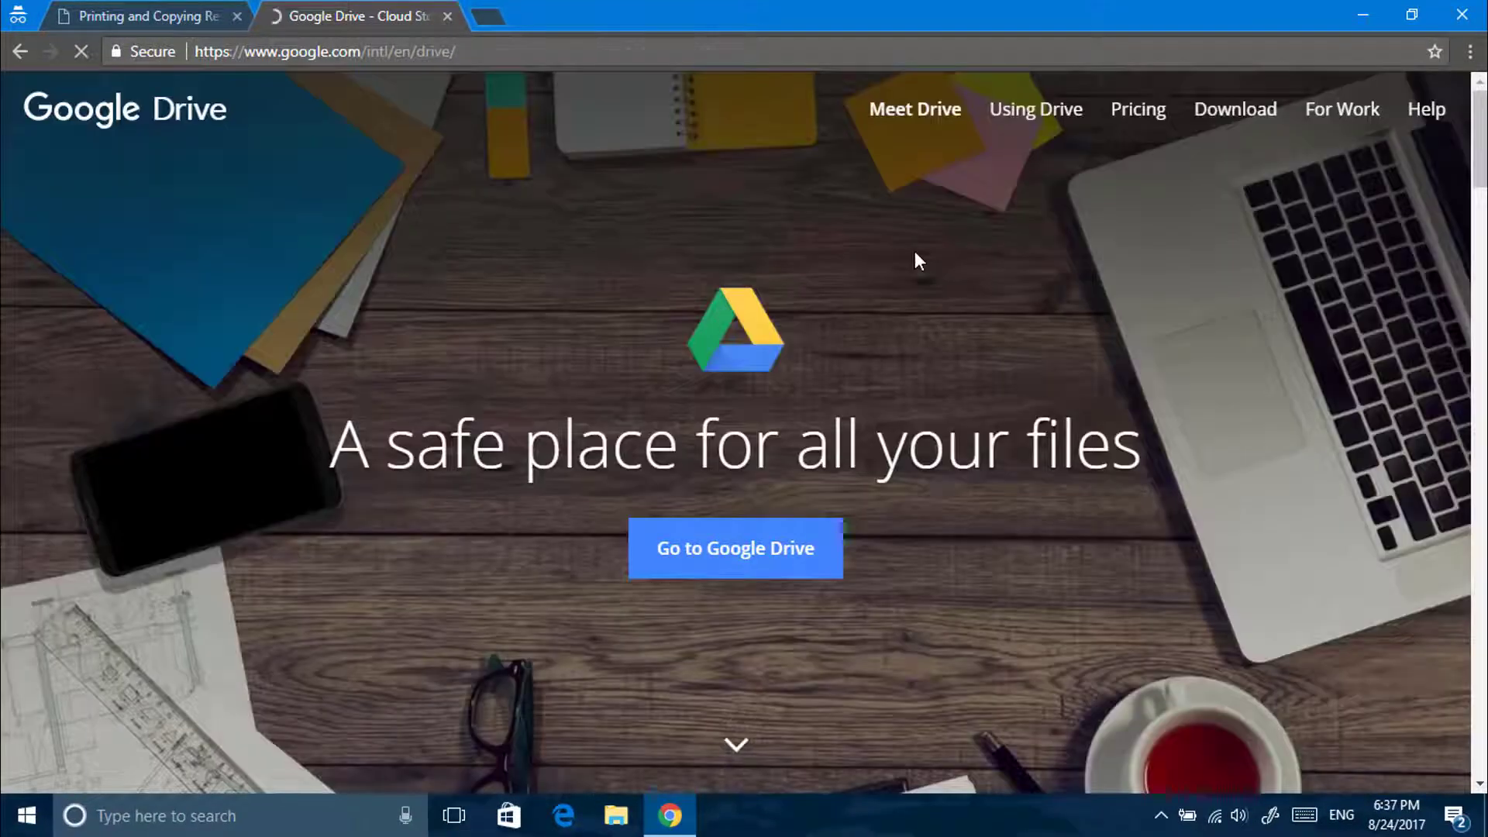
Step: Sign in to Google Drive with the saved account email
click(747, 556)
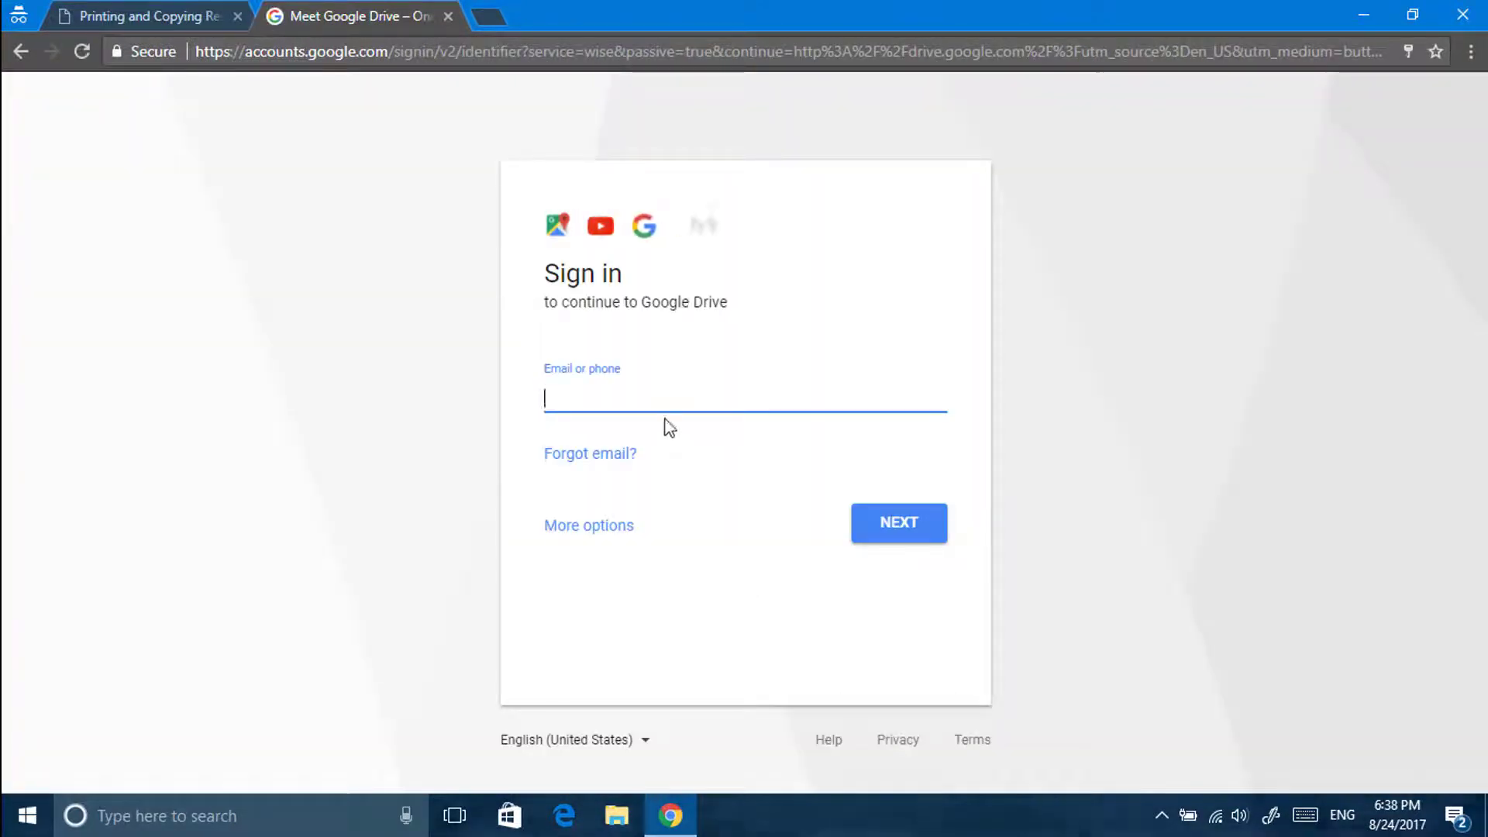
click(667, 401)
click(664, 432)
click(867, 529)
click(884, 489)
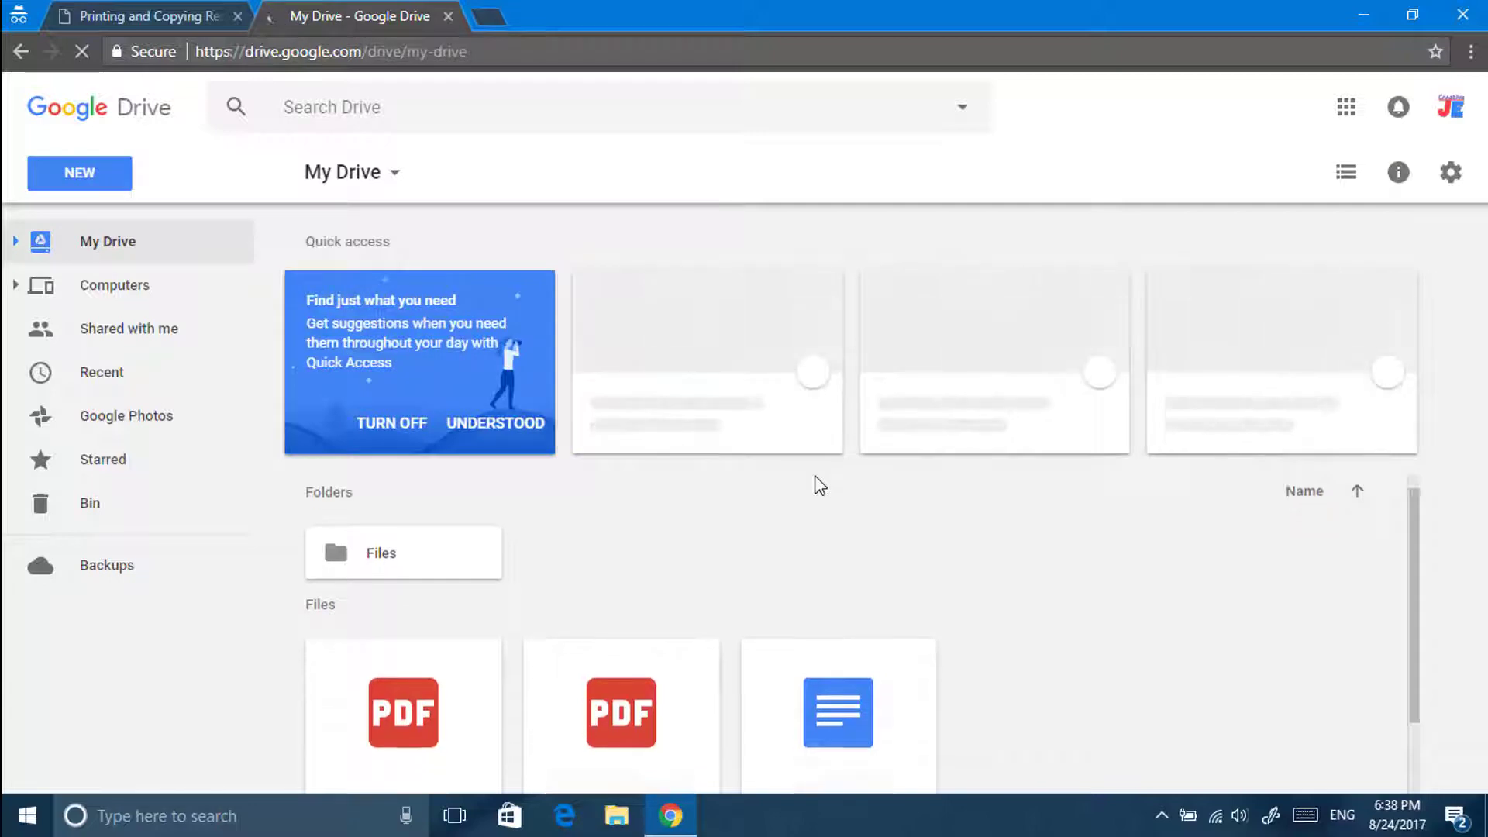
Step: Drag the restricted desktop PDF into My Drive, cancel the extra file upload, and maximize
mouse_move(860, 15)
mouse_down()
mouse_move(904, 73)
mouse_move(924, 11)
mouse_up()
click(117, 471)
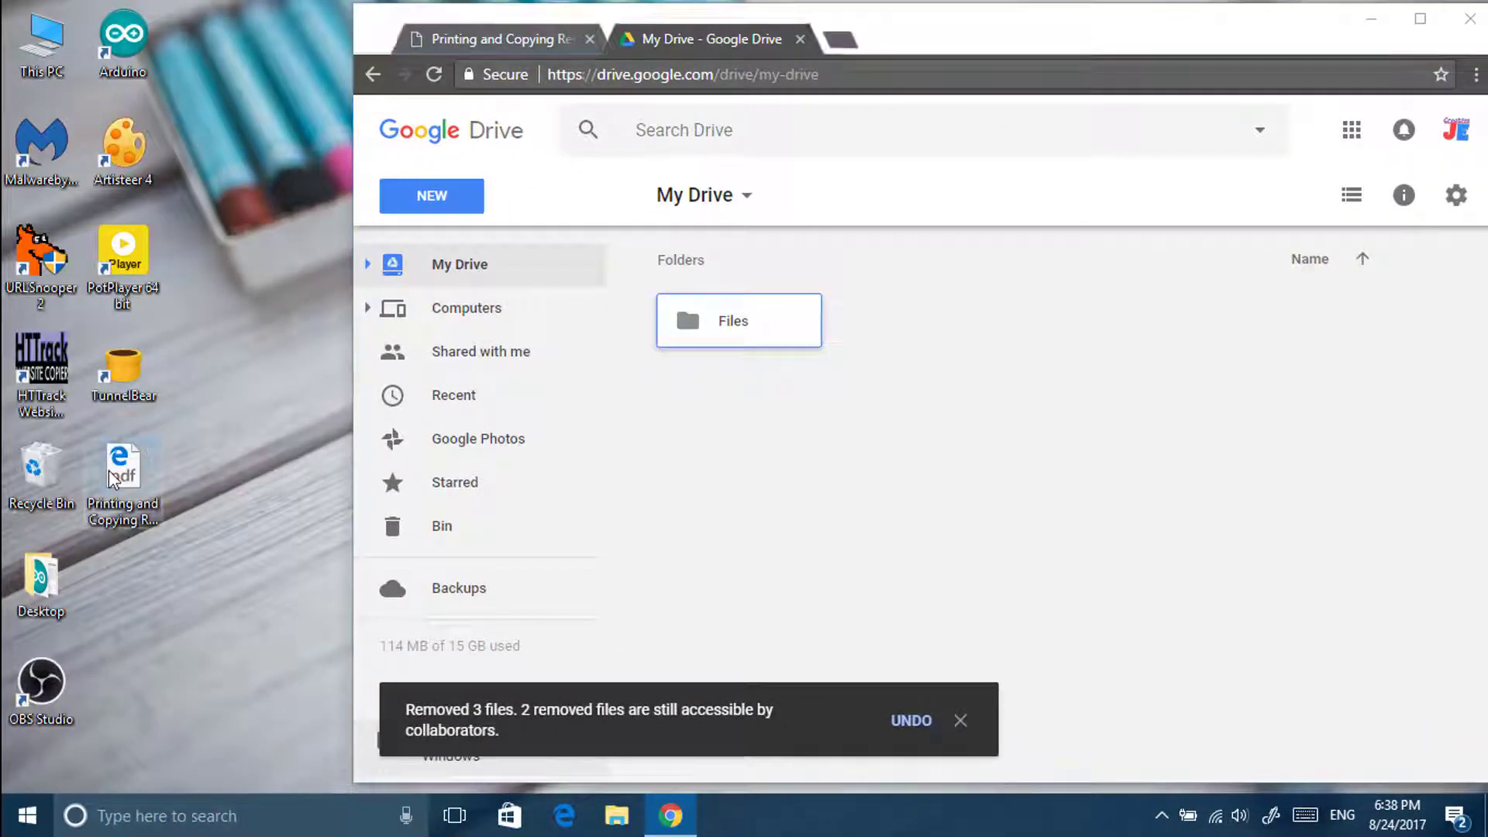
drag(438, 518, 840, 494)
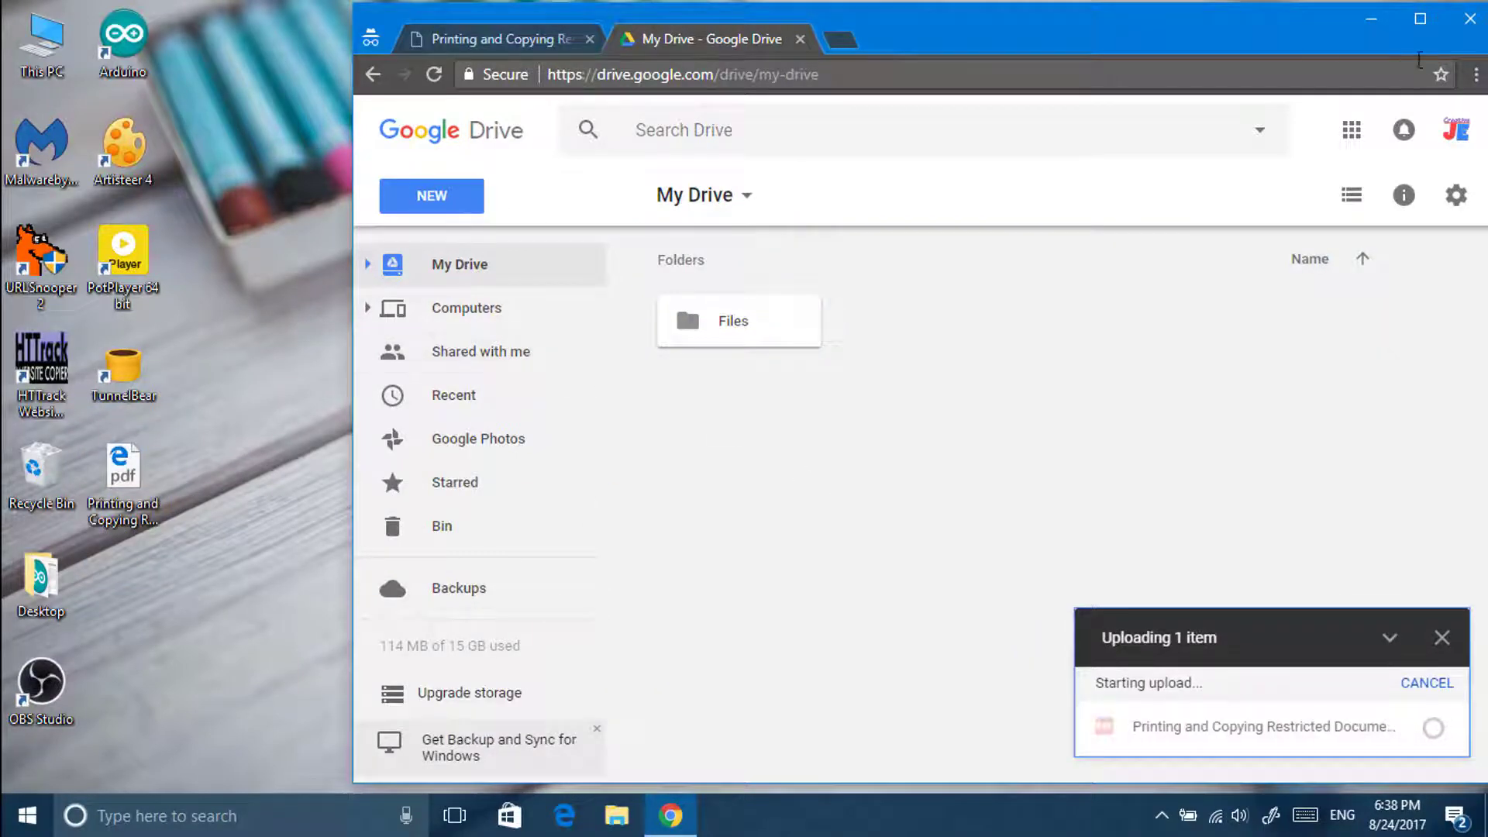
click(461, 194)
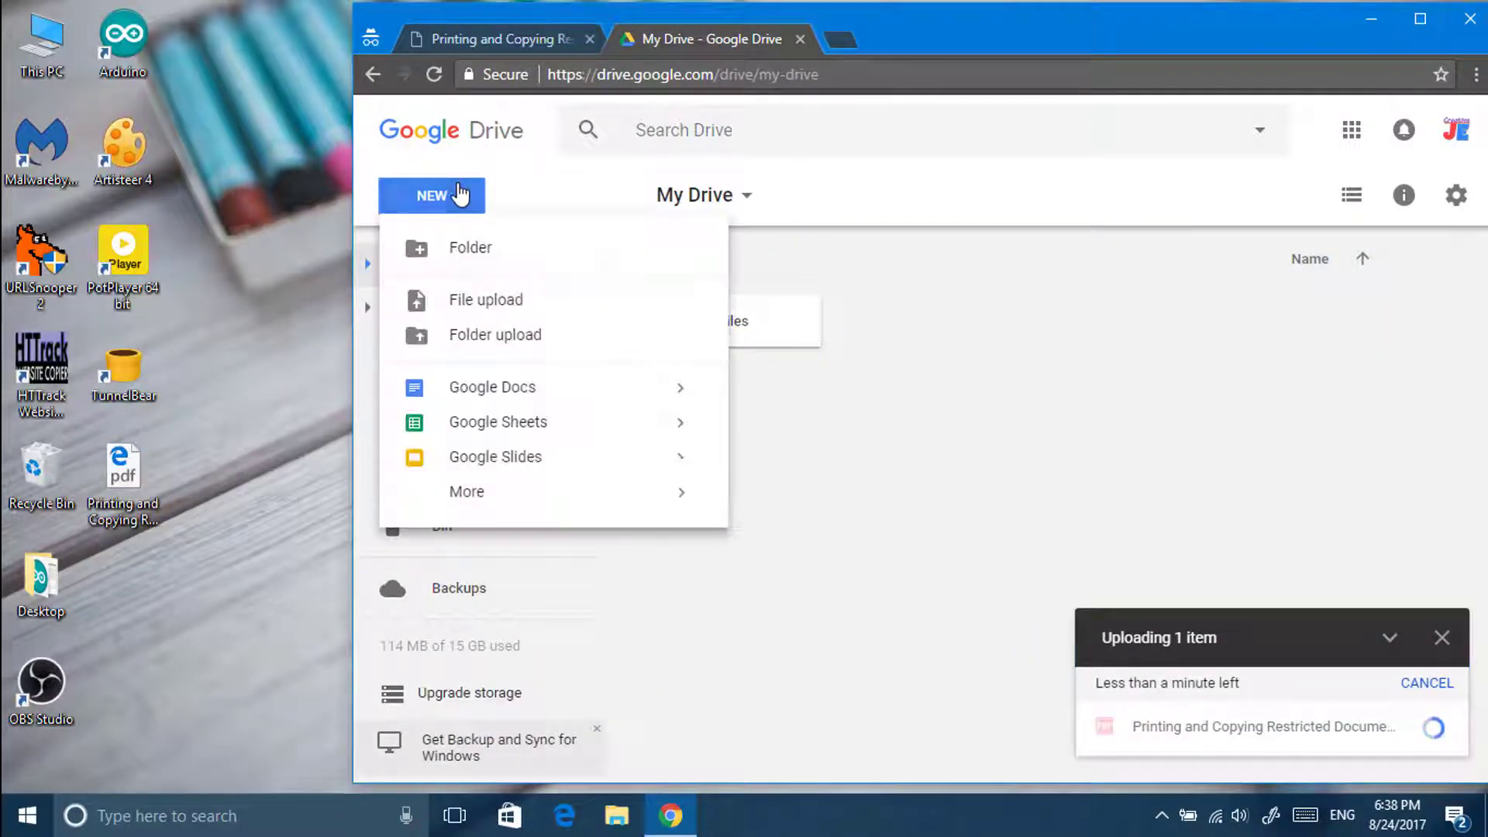
click(490, 323)
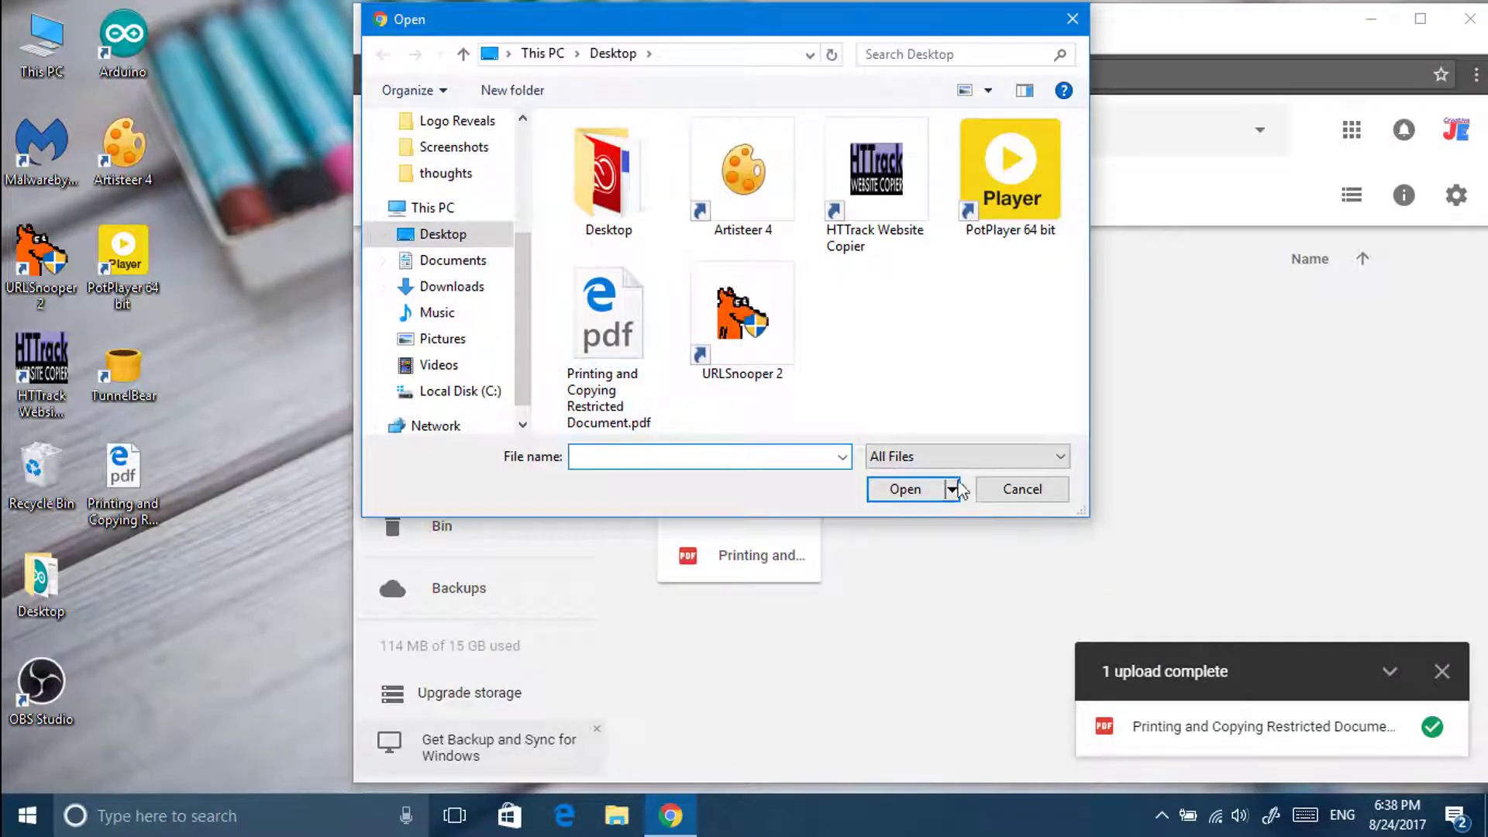
click(1021, 489)
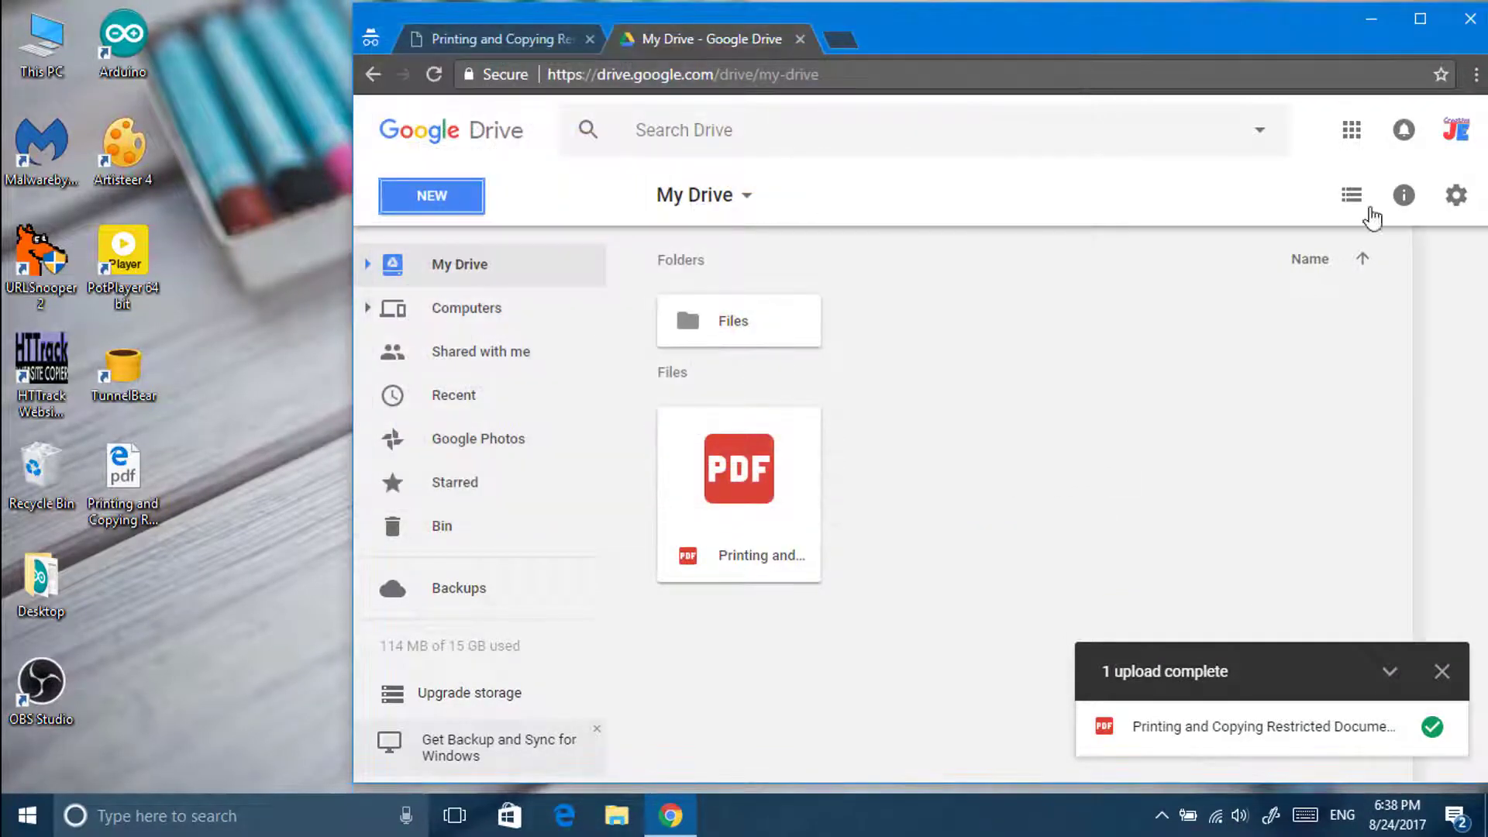
click(1419, 19)
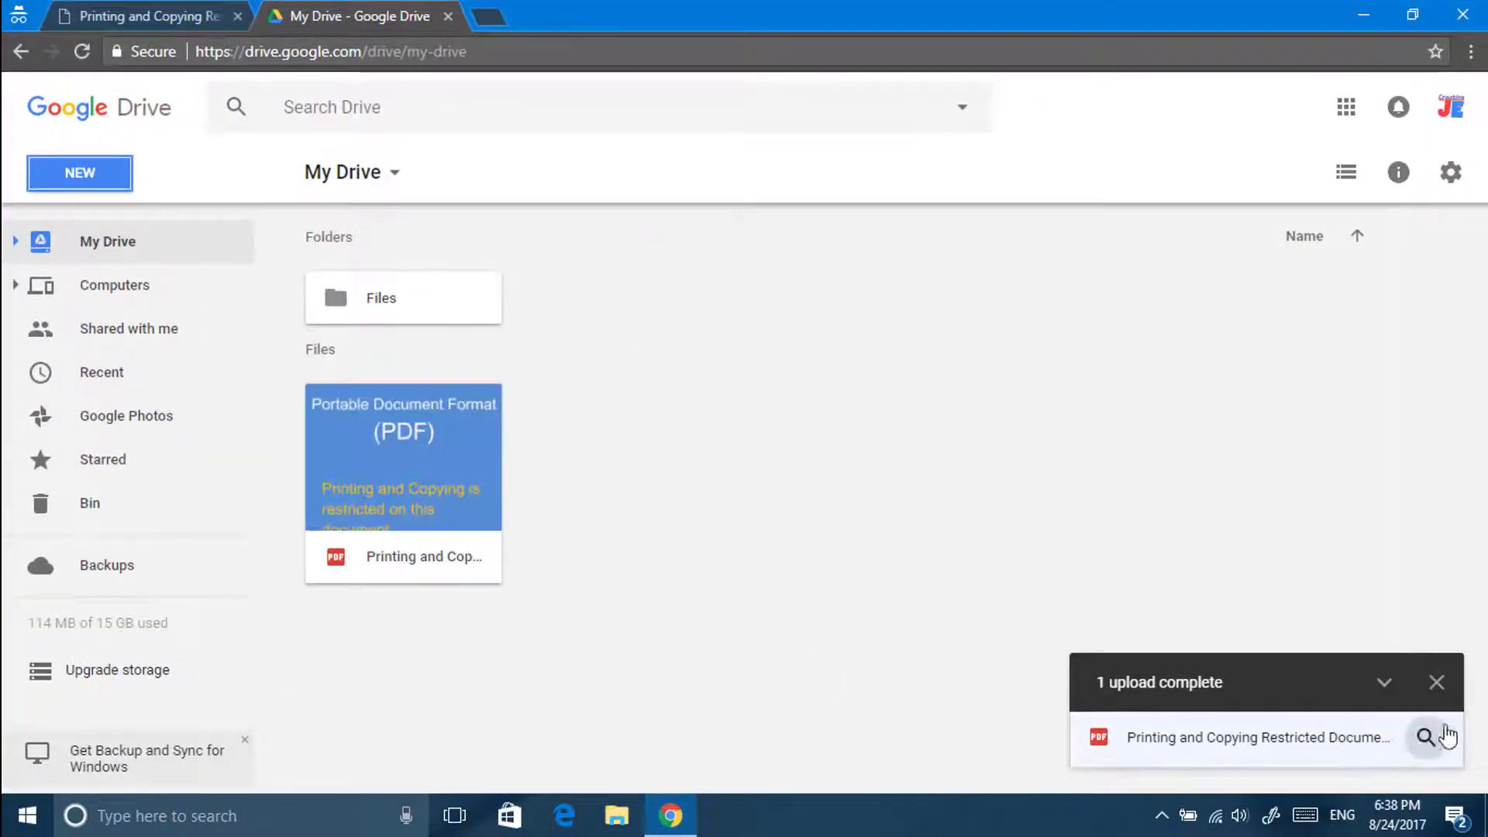
Step: Copy the PDF's shareable link from its sharing options and paste it into an incognito window
click(1437, 683)
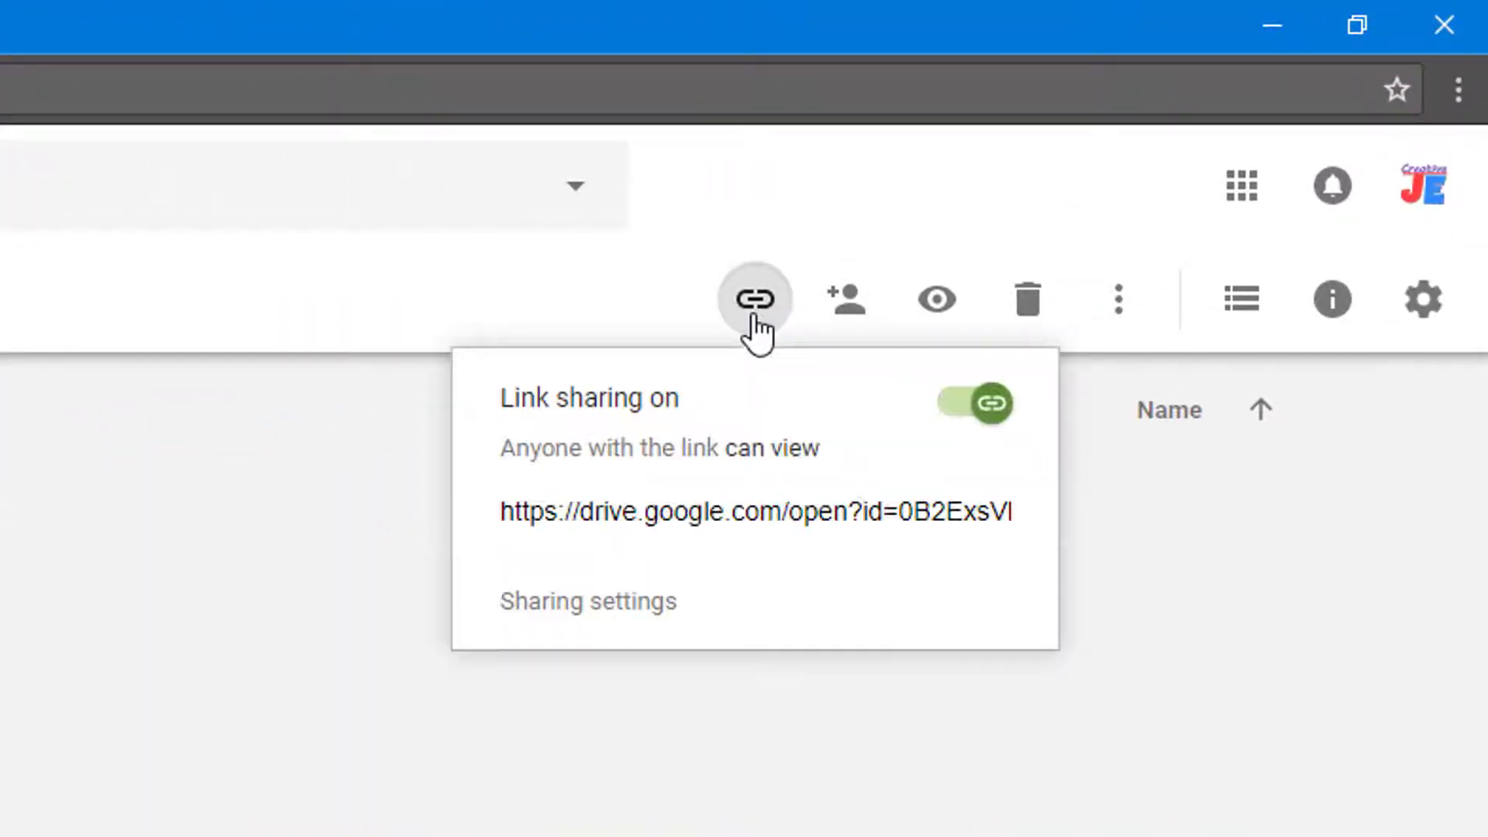
click(607, 601)
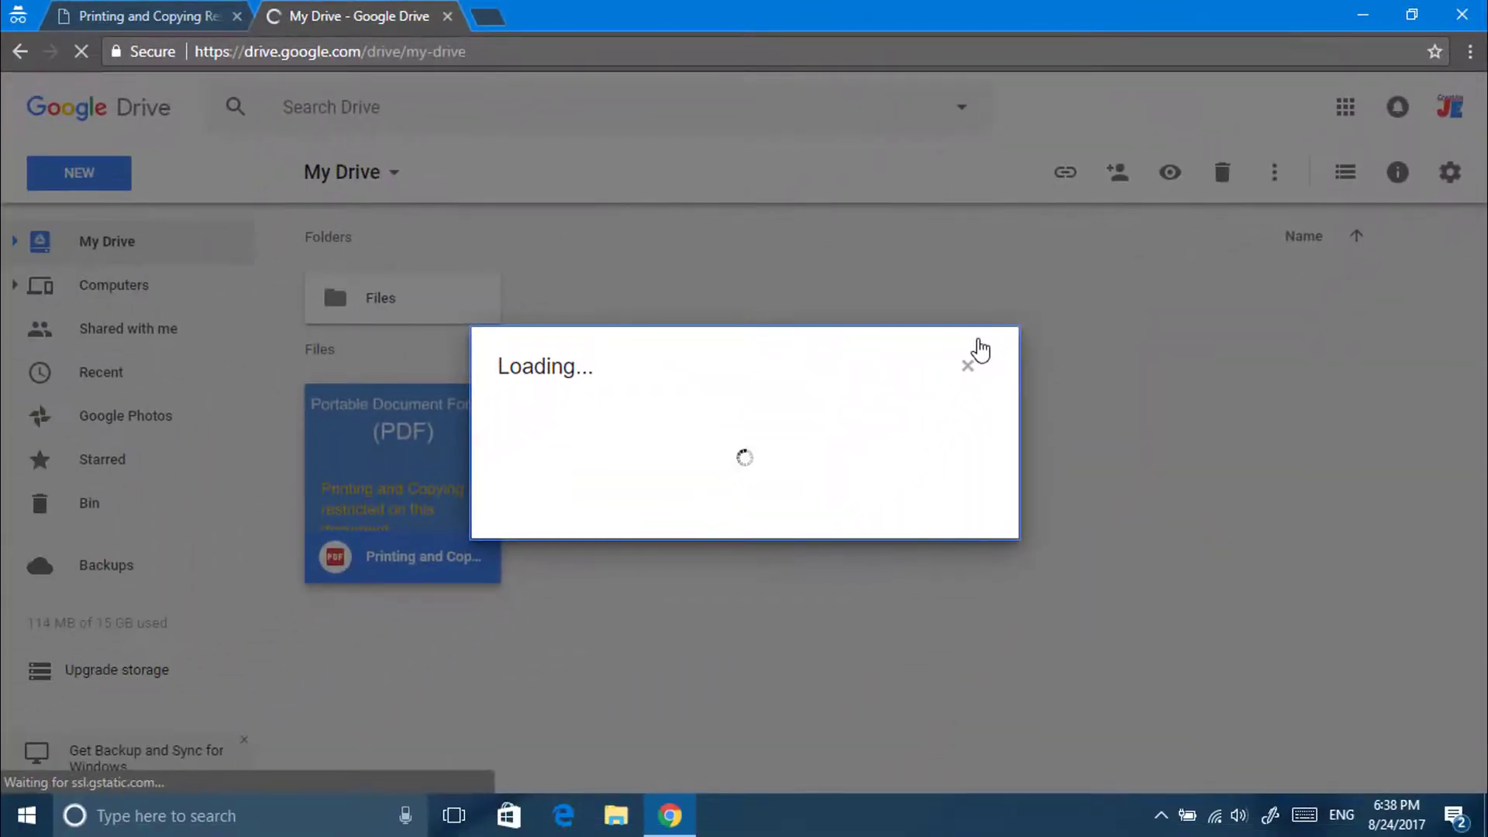
click(980, 345)
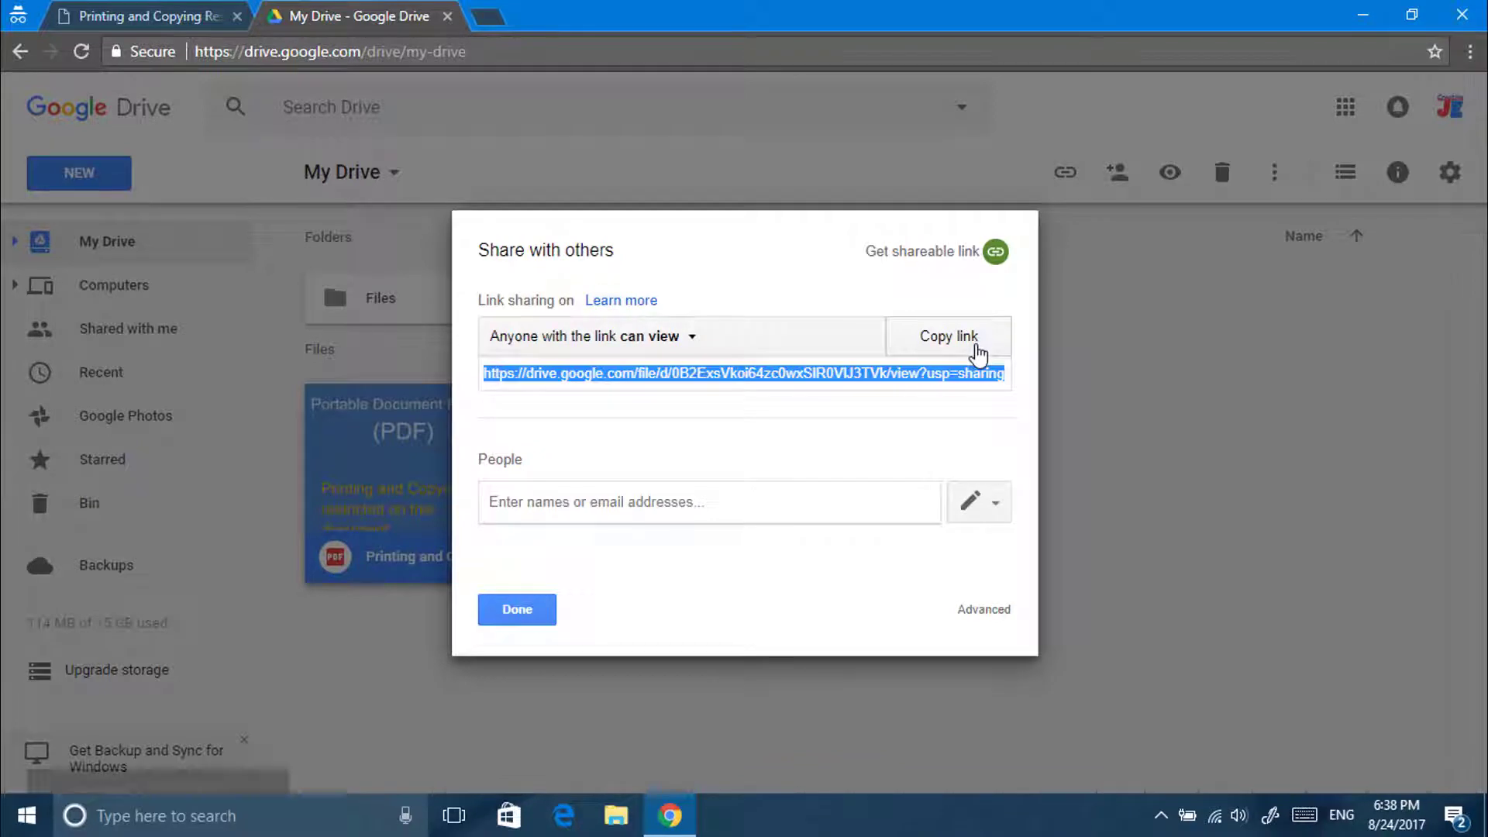
click(499, 620)
key(ctrl+shift+n)
key(ctrl+v)
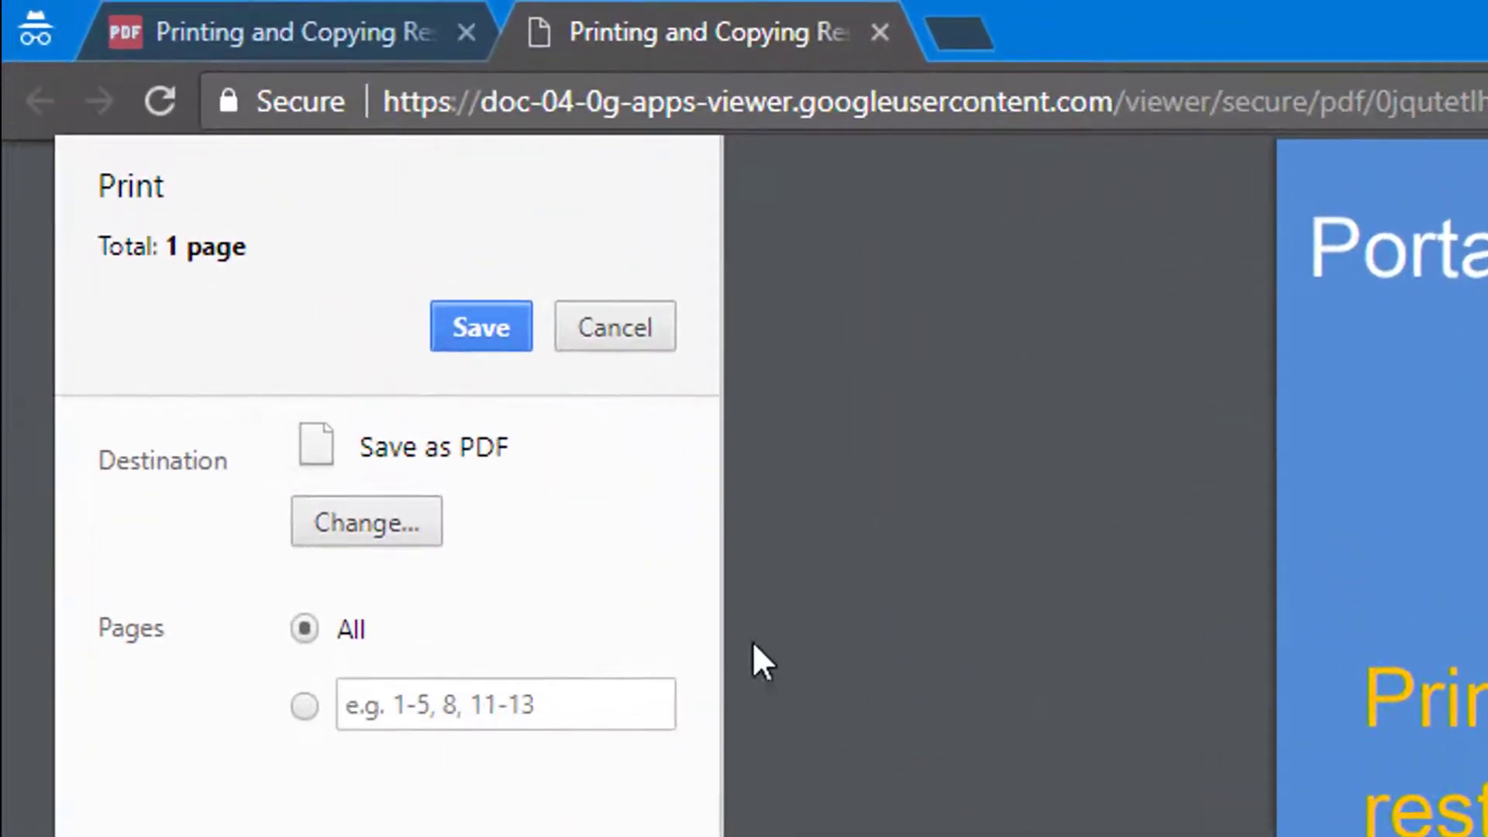
Step: Save the shared preview as a PDF named 'new doc' on the Desktop
click(480, 327)
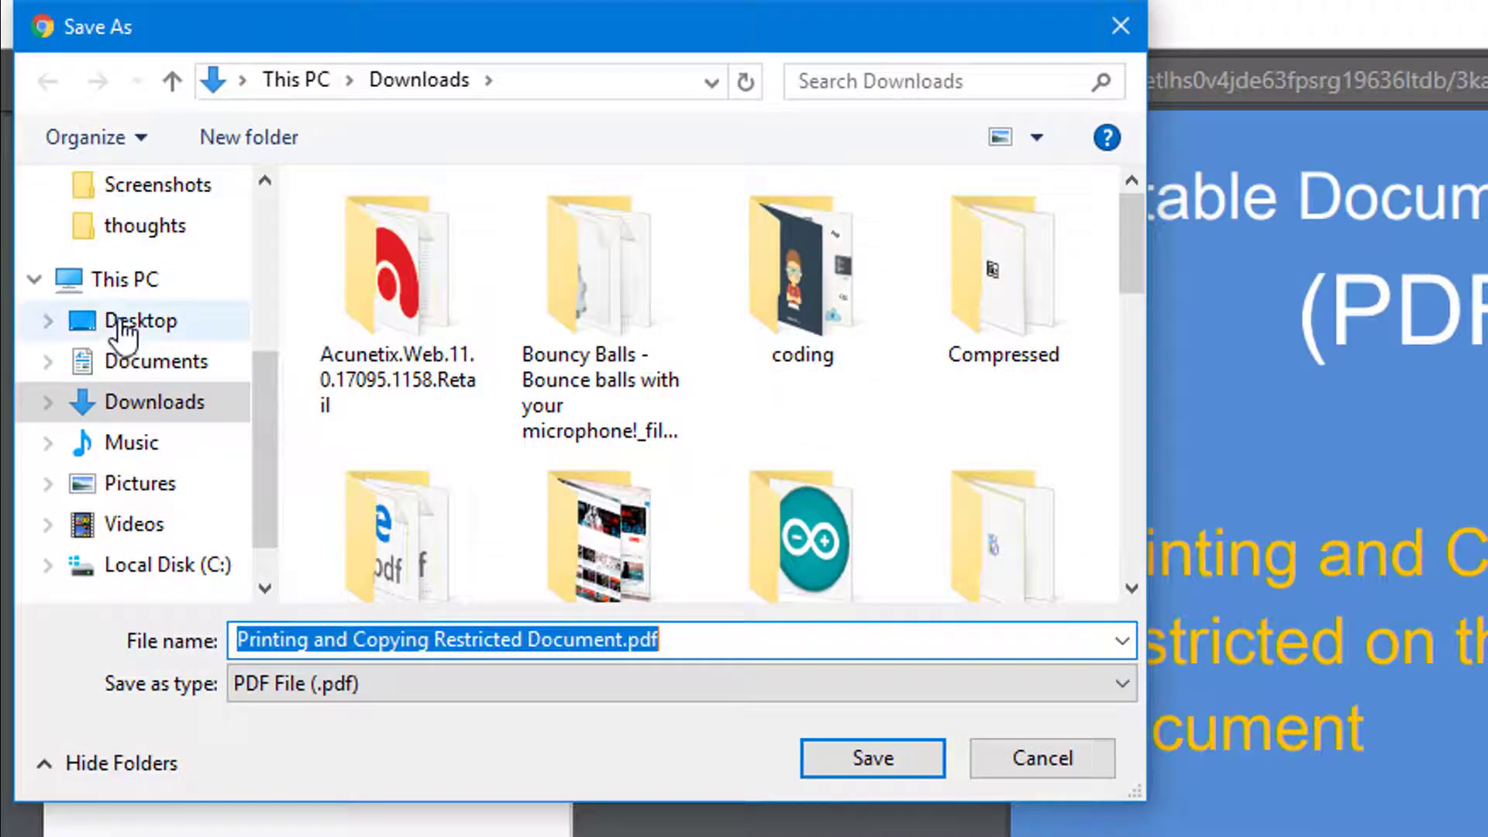
click(141, 323)
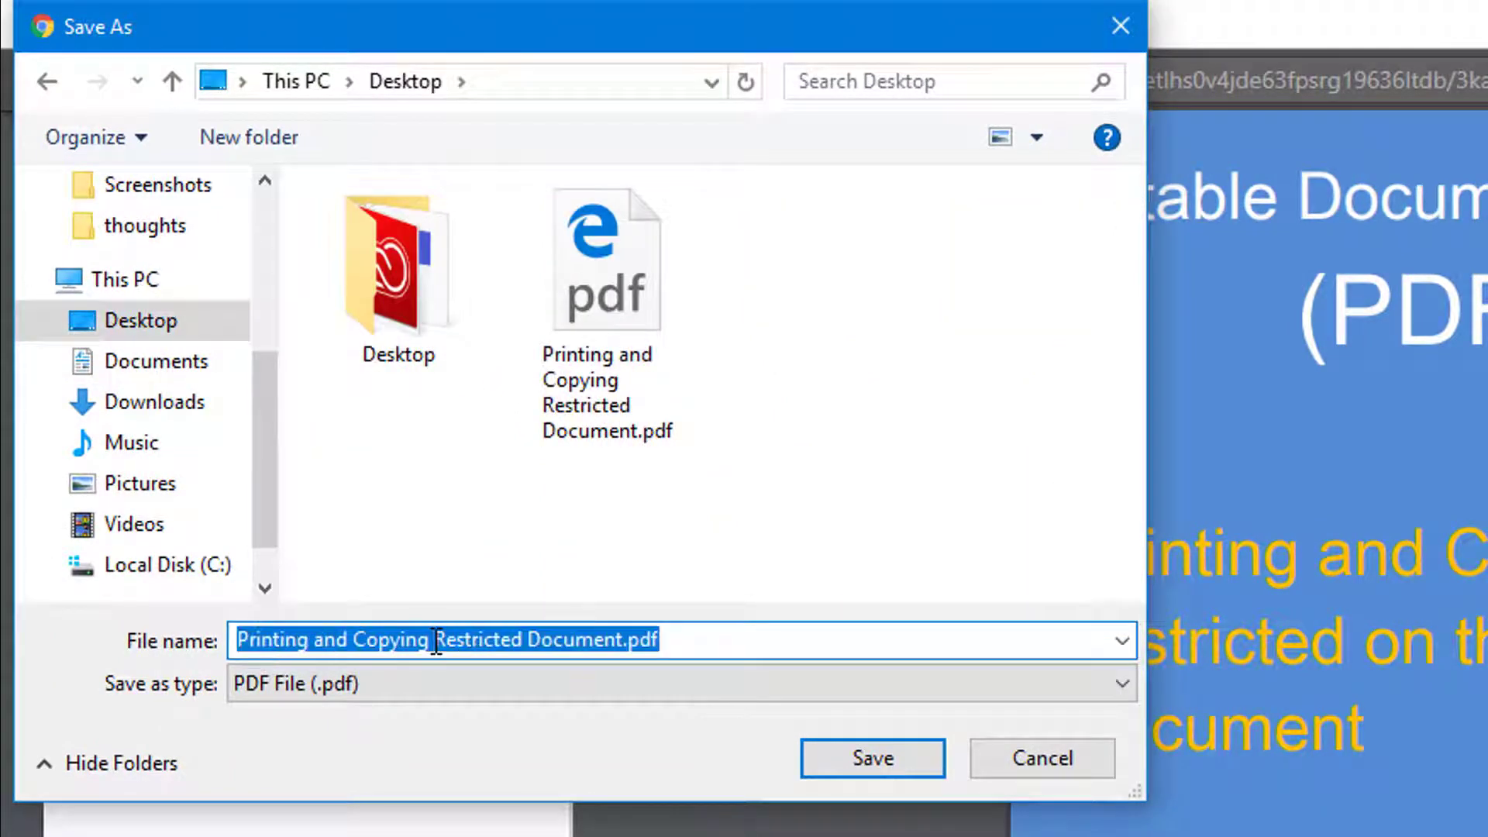
text(new doc)
key(Return)
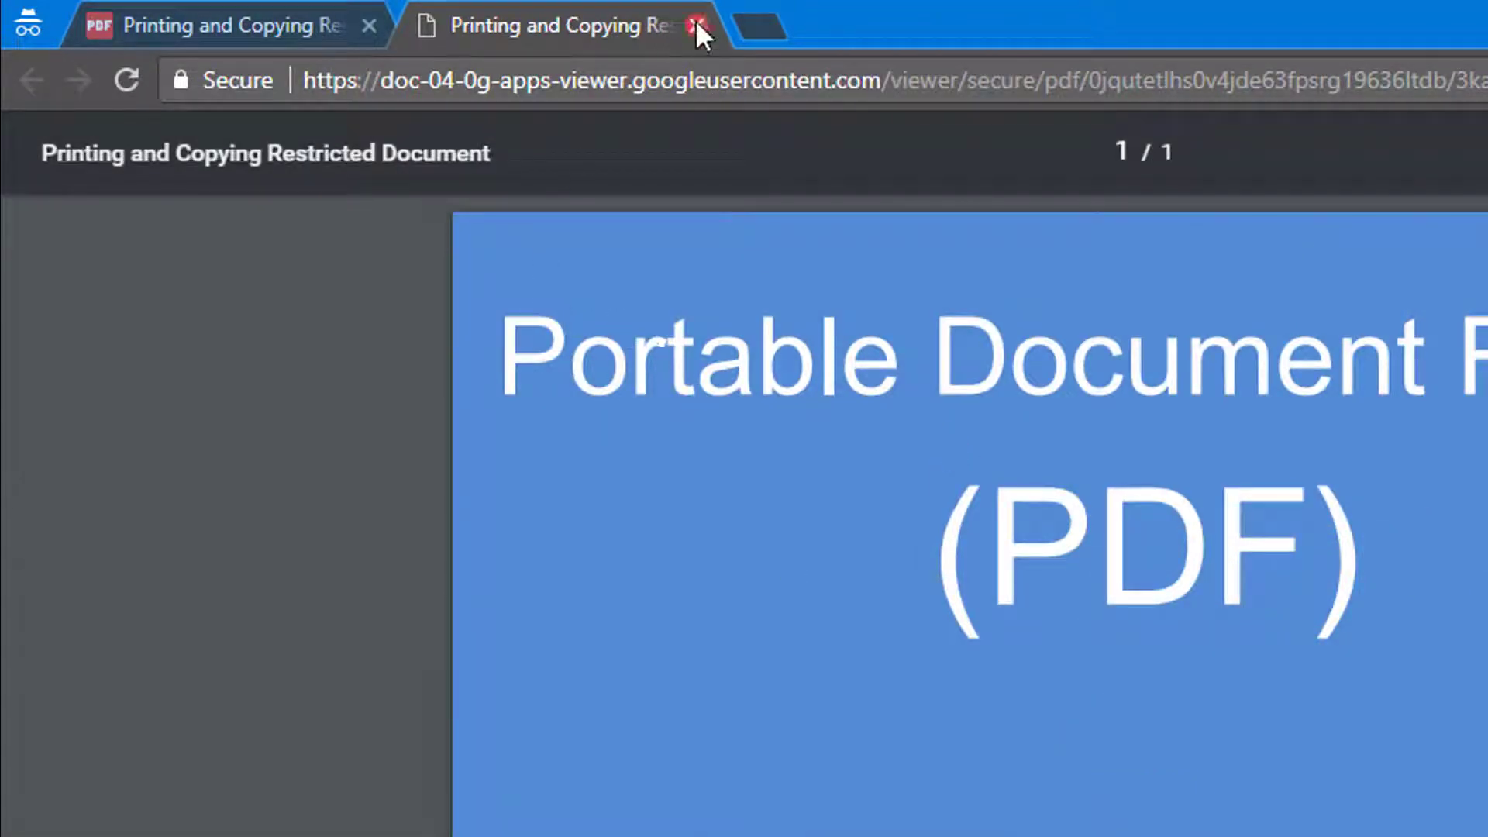
Step: In Edge, select all text in new doc.pdf and copy it
click(696, 25)
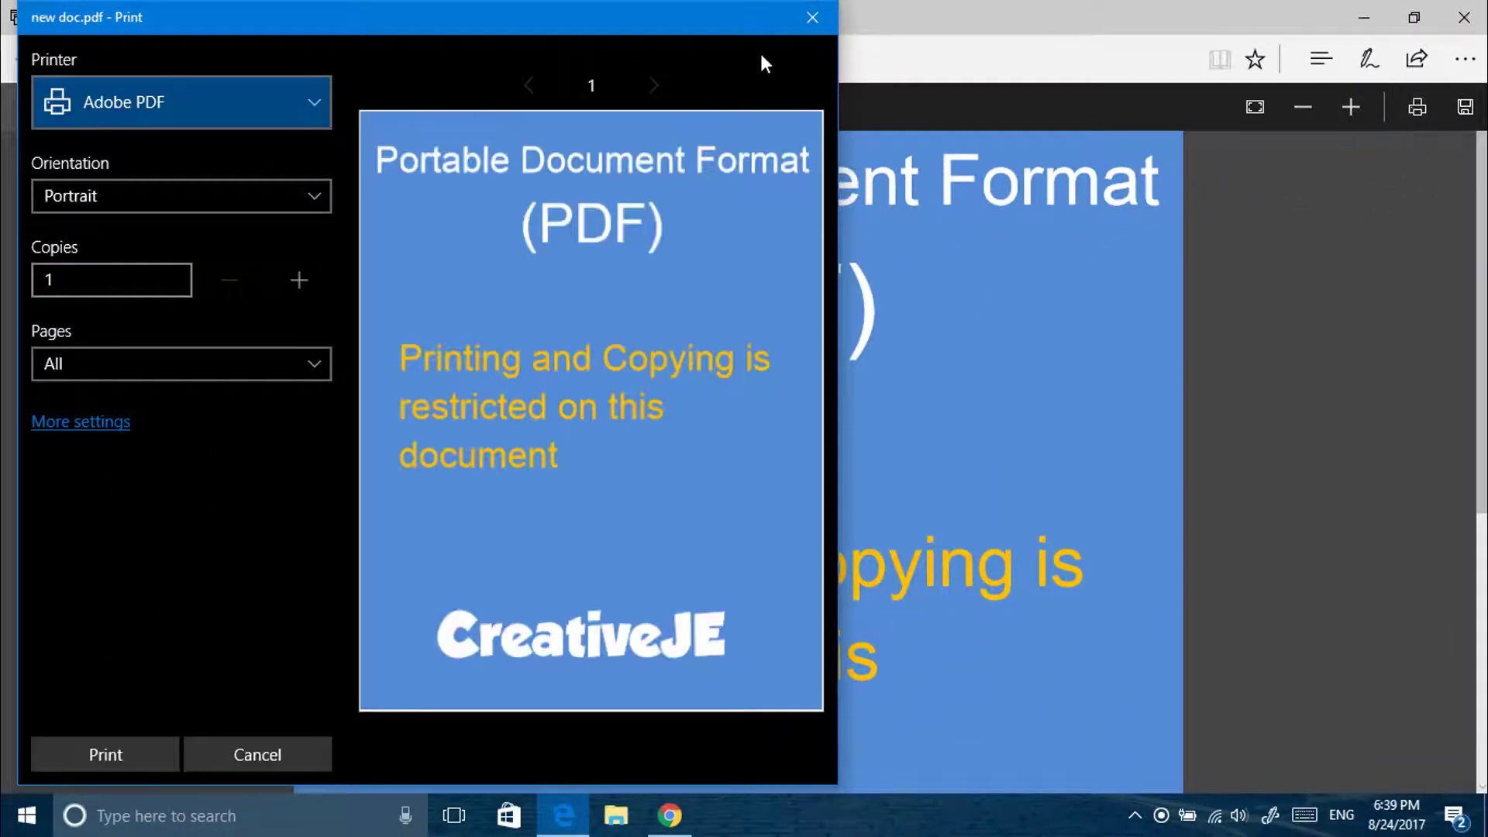
click(806, 20)
key(ctrl+a)
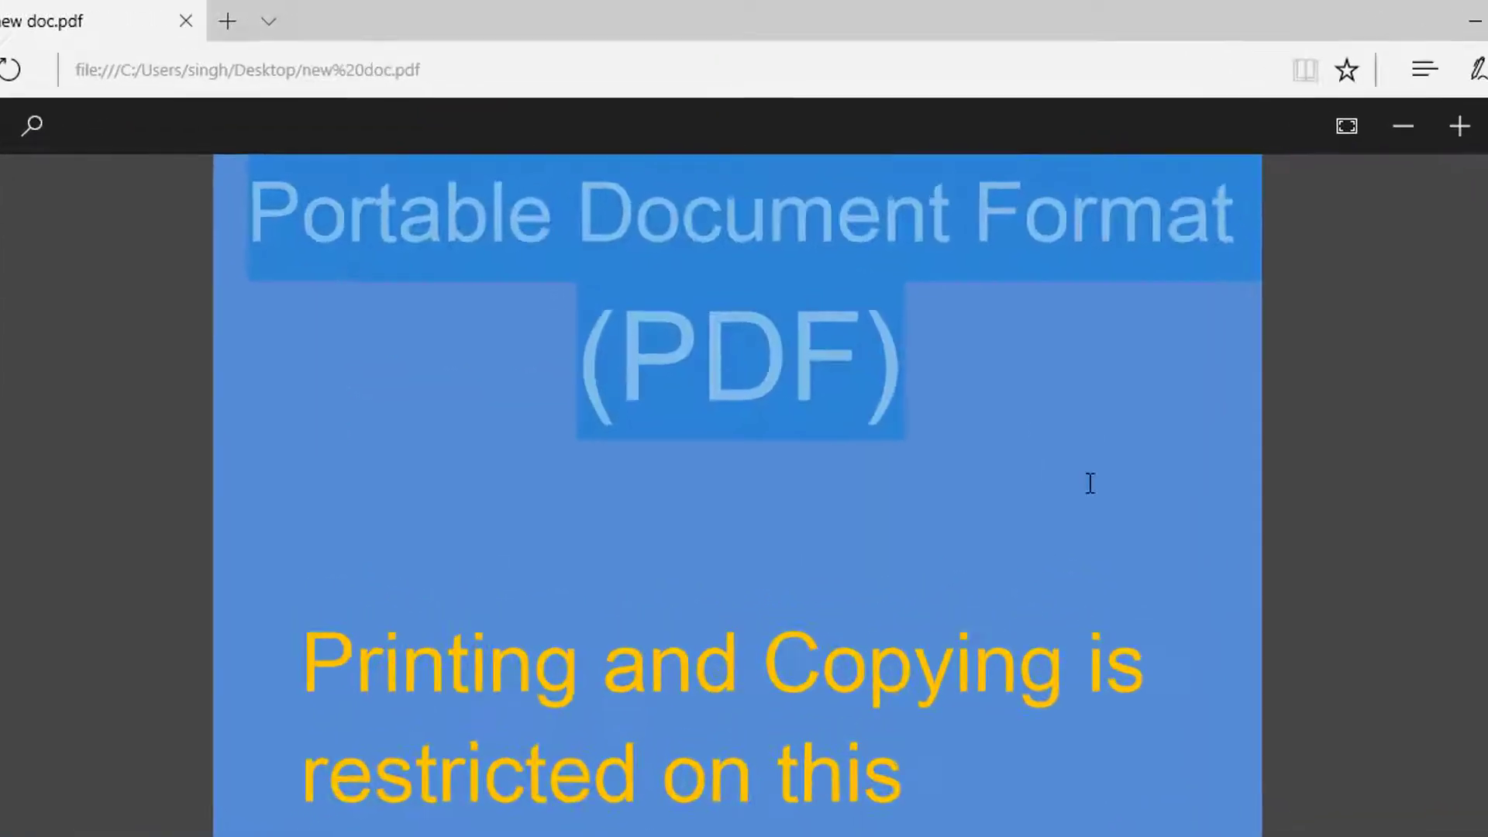
right_click(781, 378)
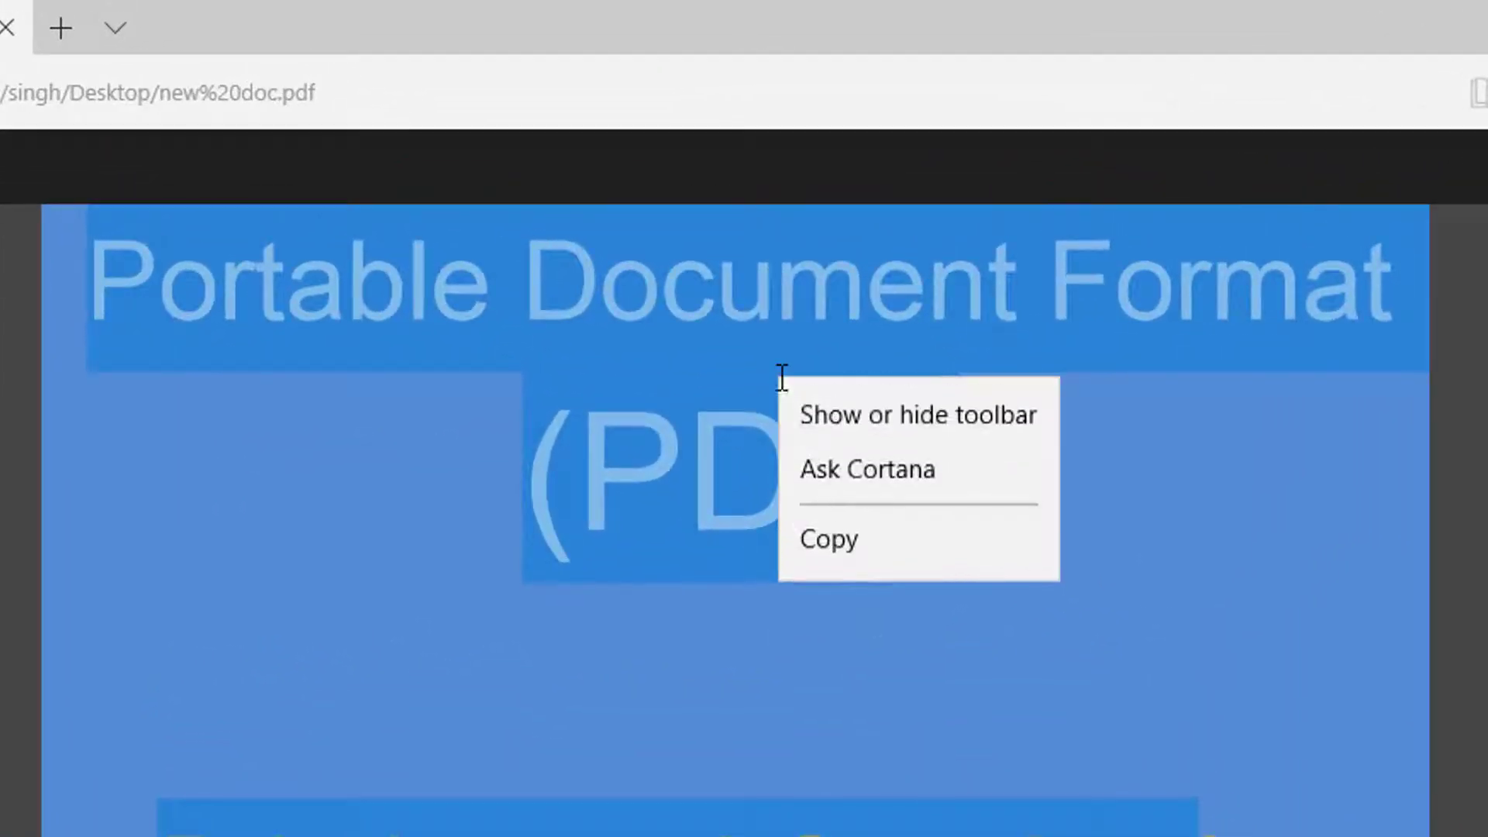
click(848, 534)
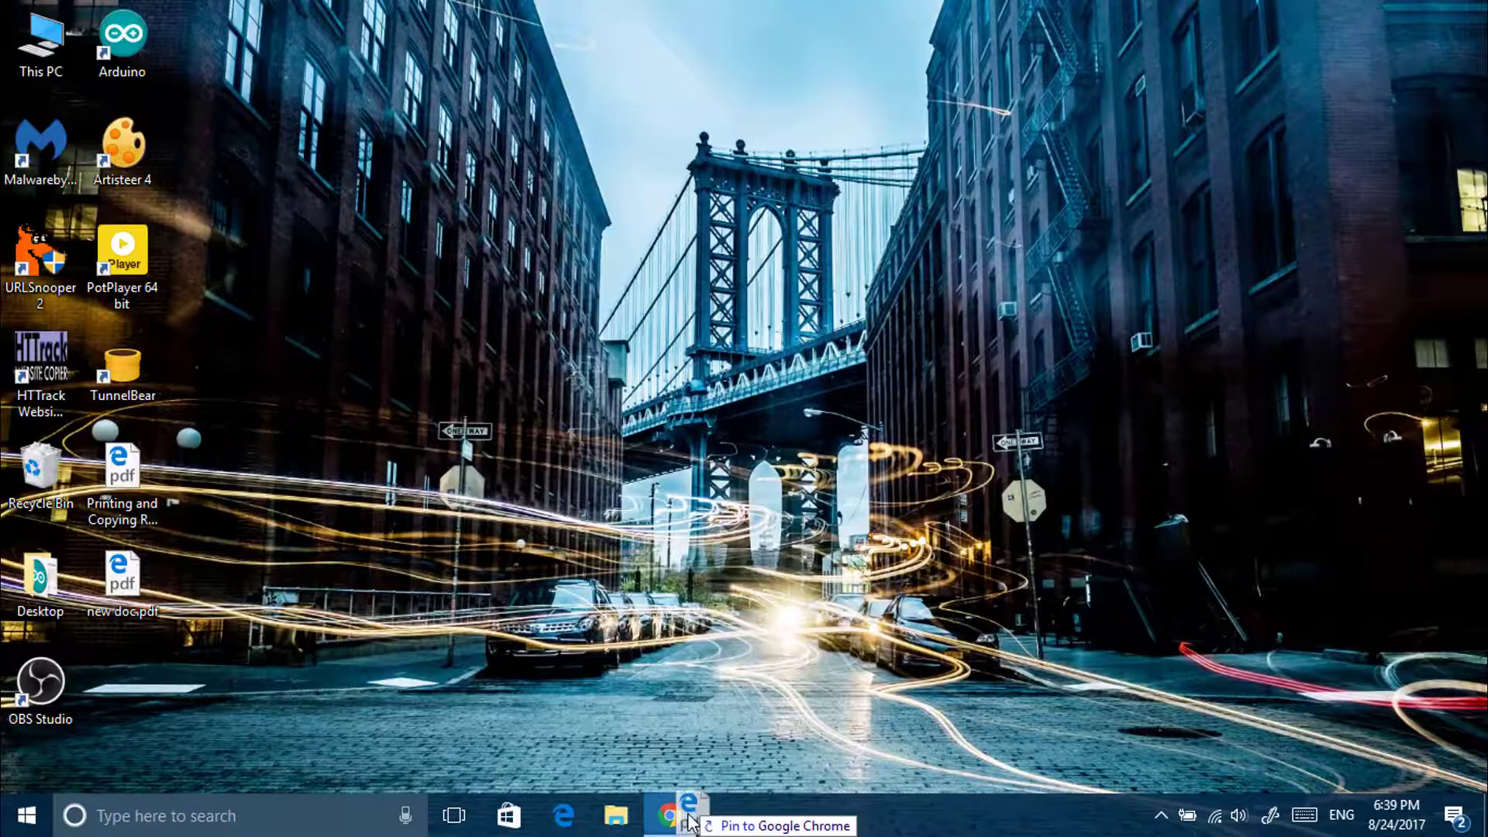
Step: Open new doc.pdf in Chrome, select all its text, and check the print preview
click(688, 821)
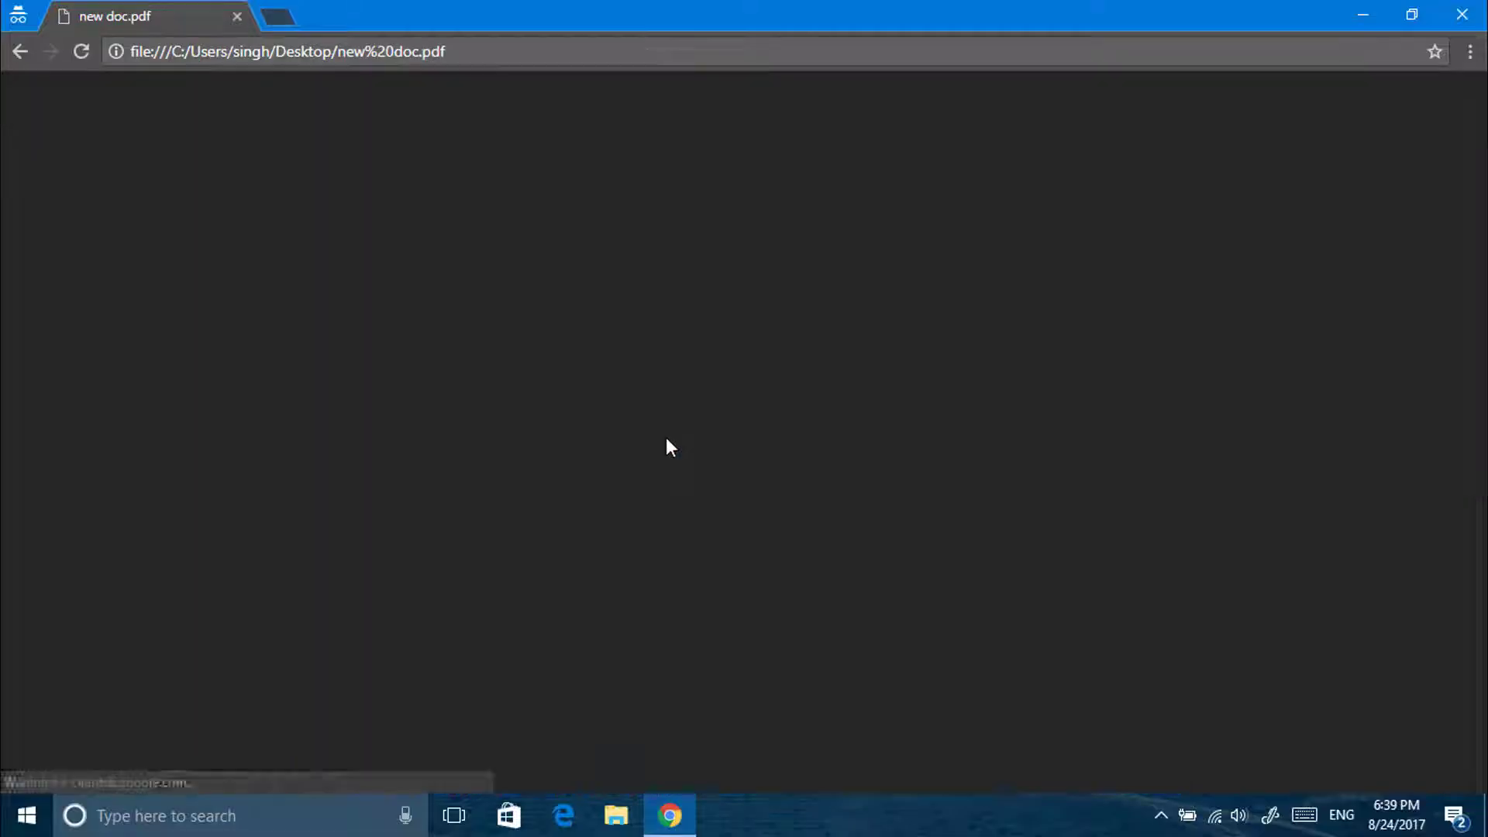
key(ctrl+a)
right_click(790, 340)
click(845, 364)
key(ctrl+p)
key(Escape)
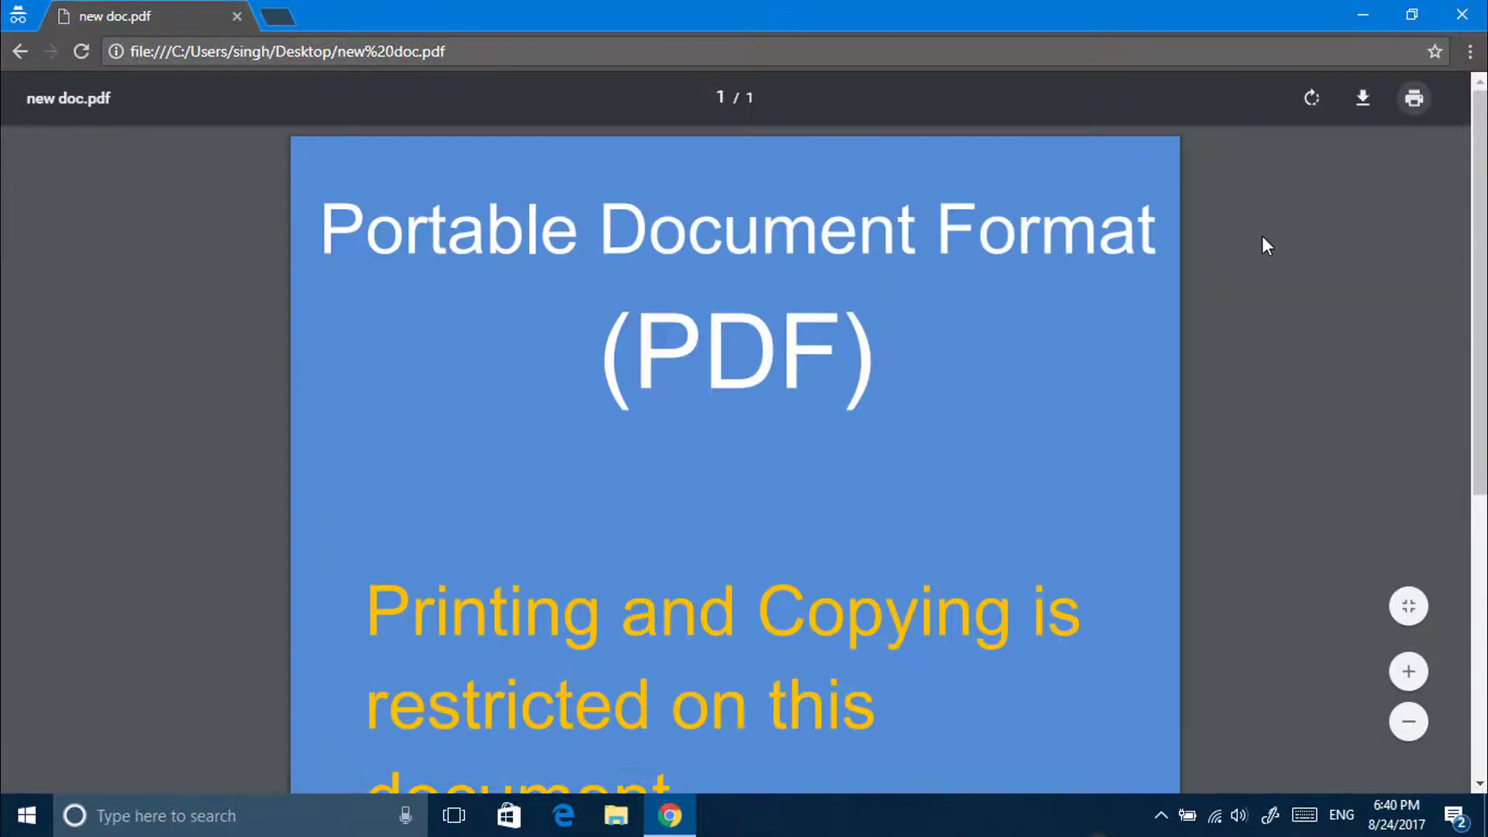